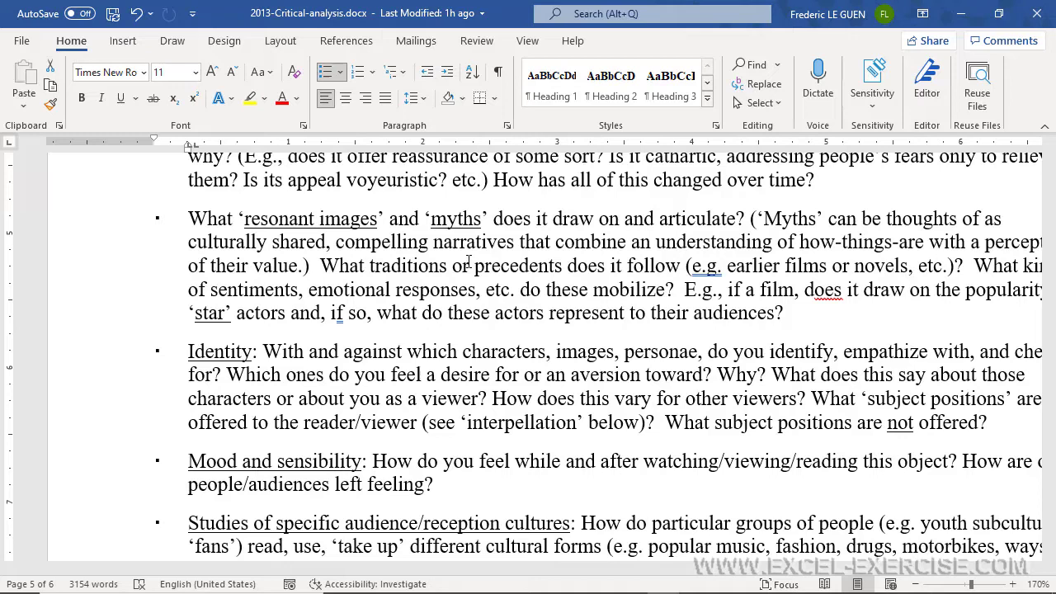
Step: Show formatting marks so the doubled spaces appear as dots
click(498, 74)
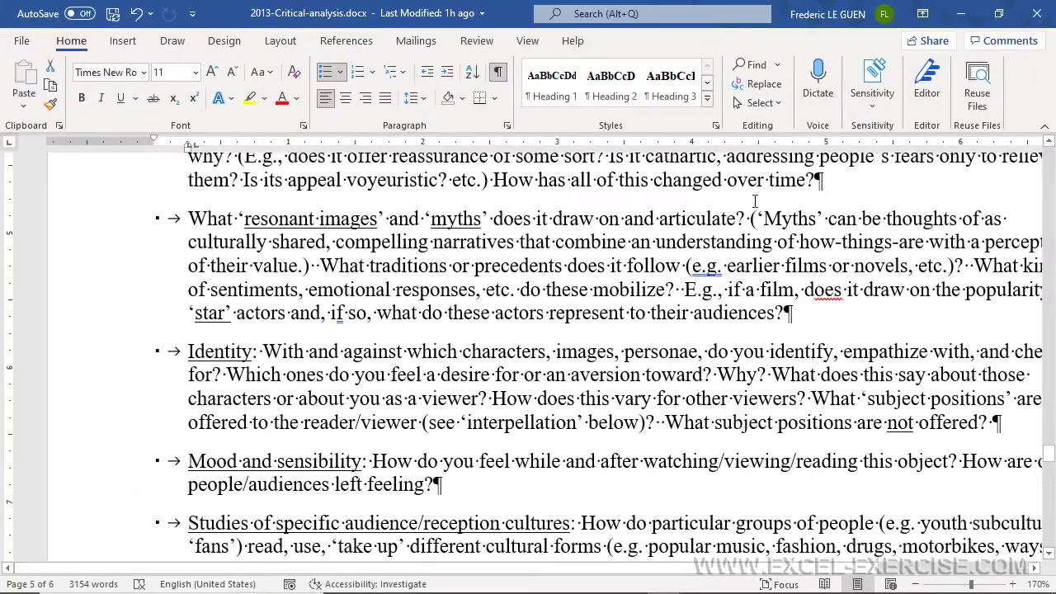
Step: Open Find and Replace with the extra options shown and Use wildcards turned on
click(756, 84)
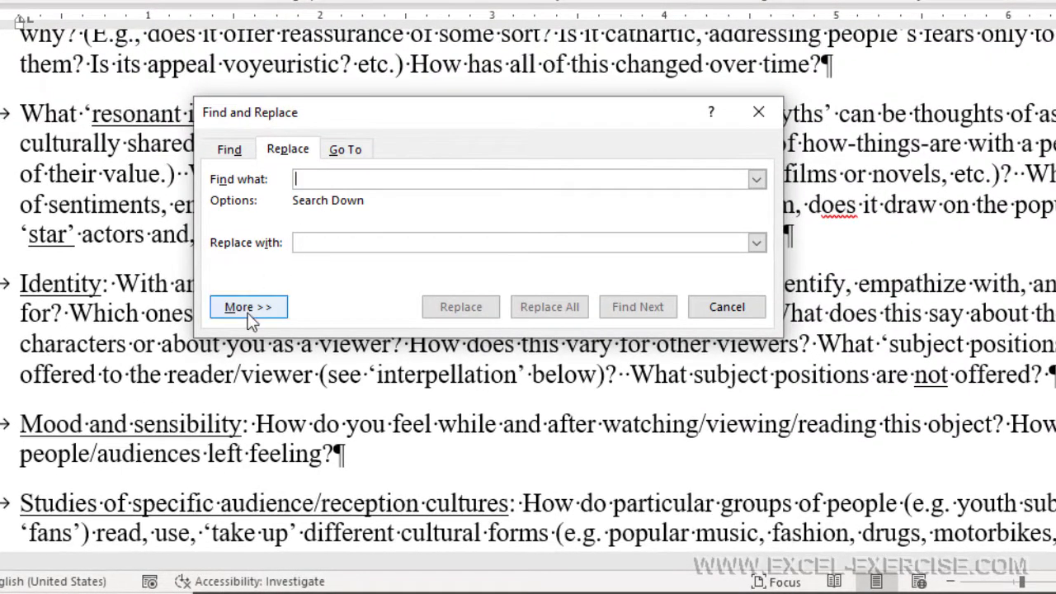
click(245, 307)
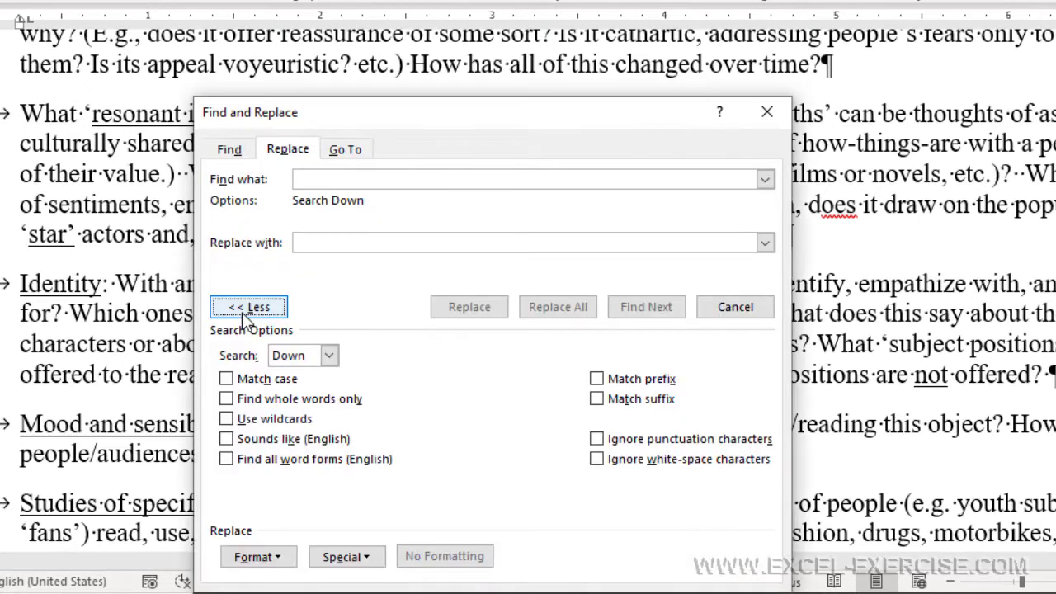
click(235, 420)
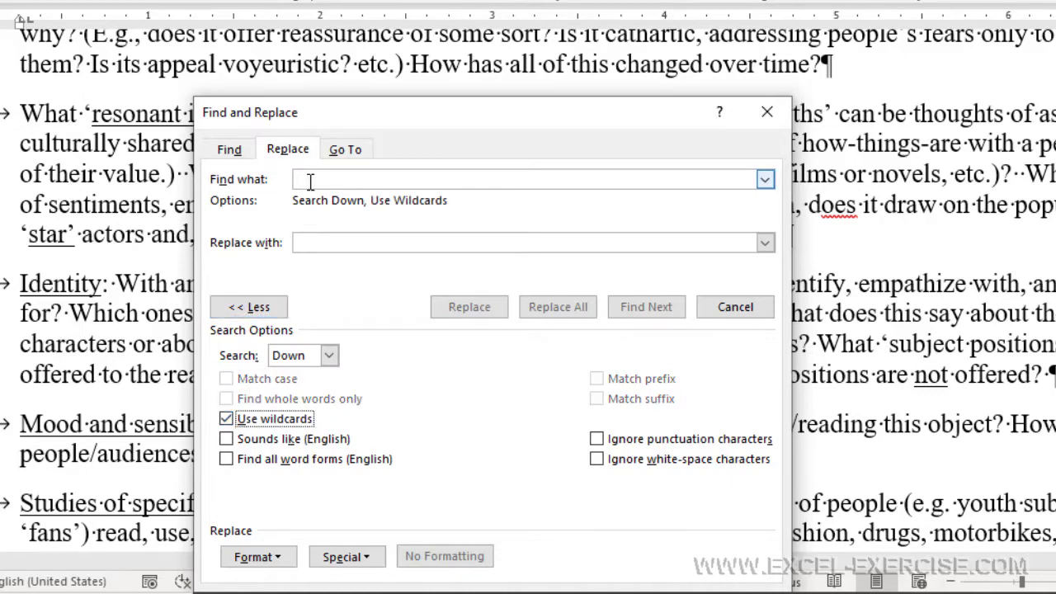
click(367, 556)
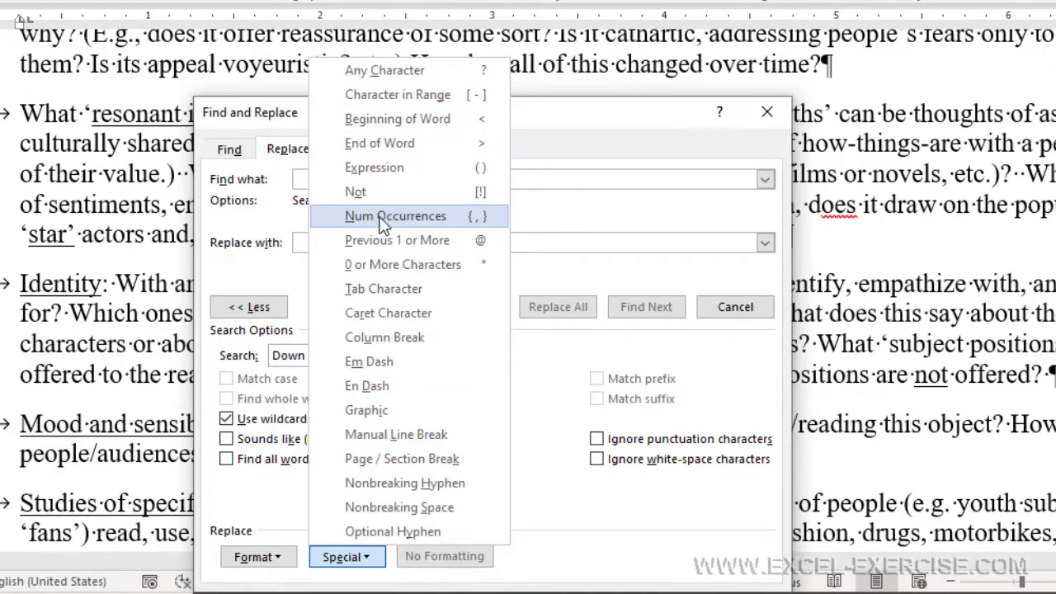
click(540, 137)
click(354, 180)
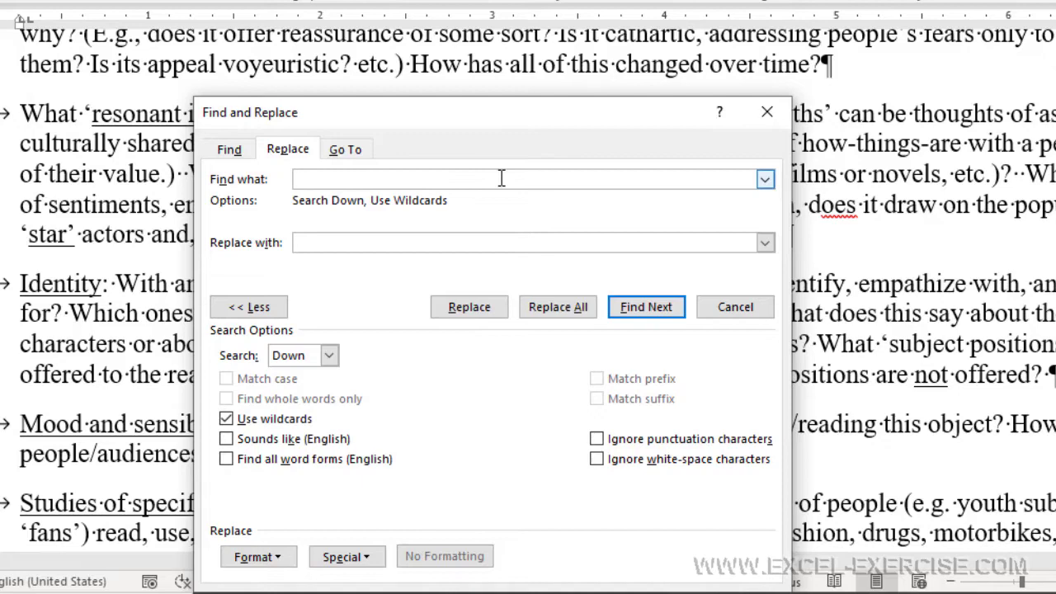
Step: Locate the next double spaces in the document, including one in the glossary
click(646, 309)
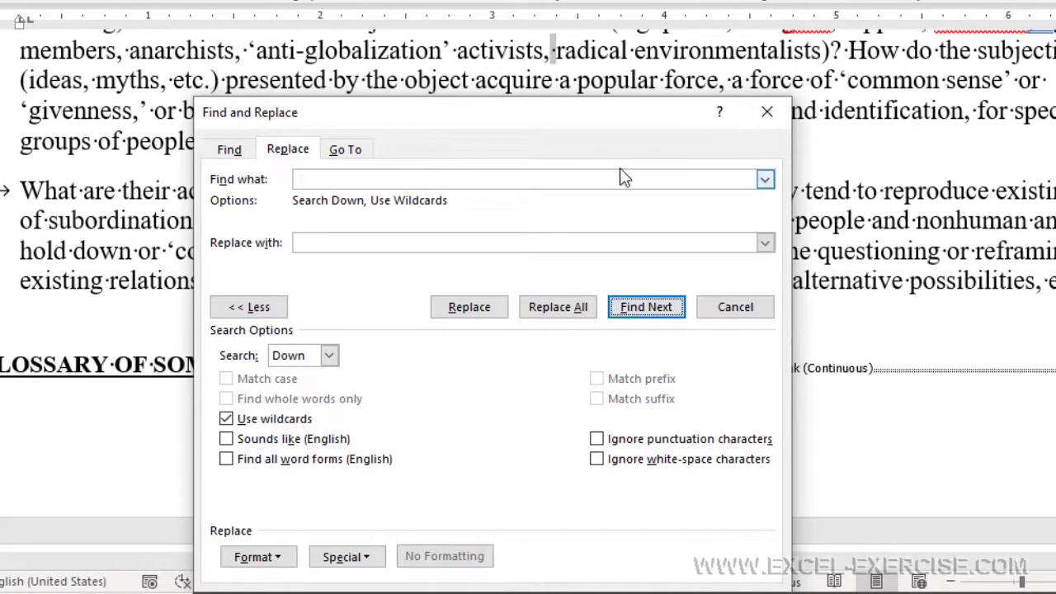
click(313, 179)
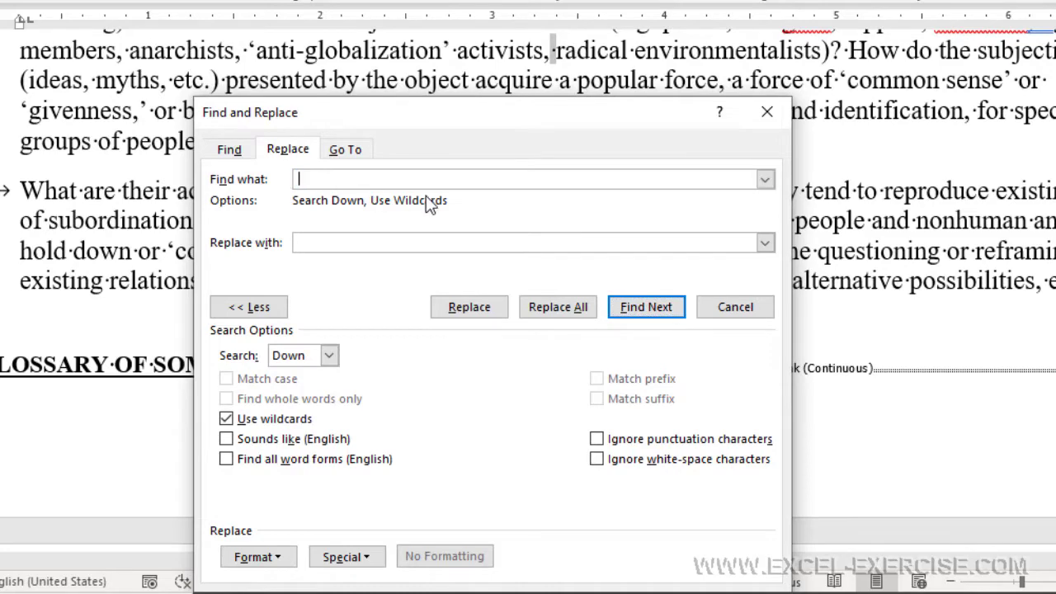
click(639, 312)
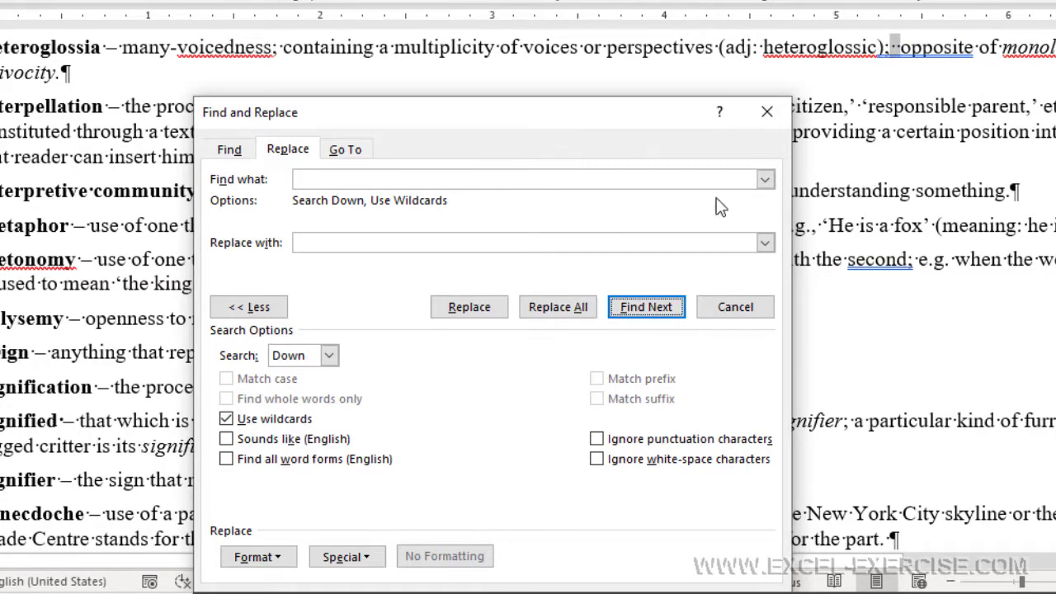
click(389, 183)
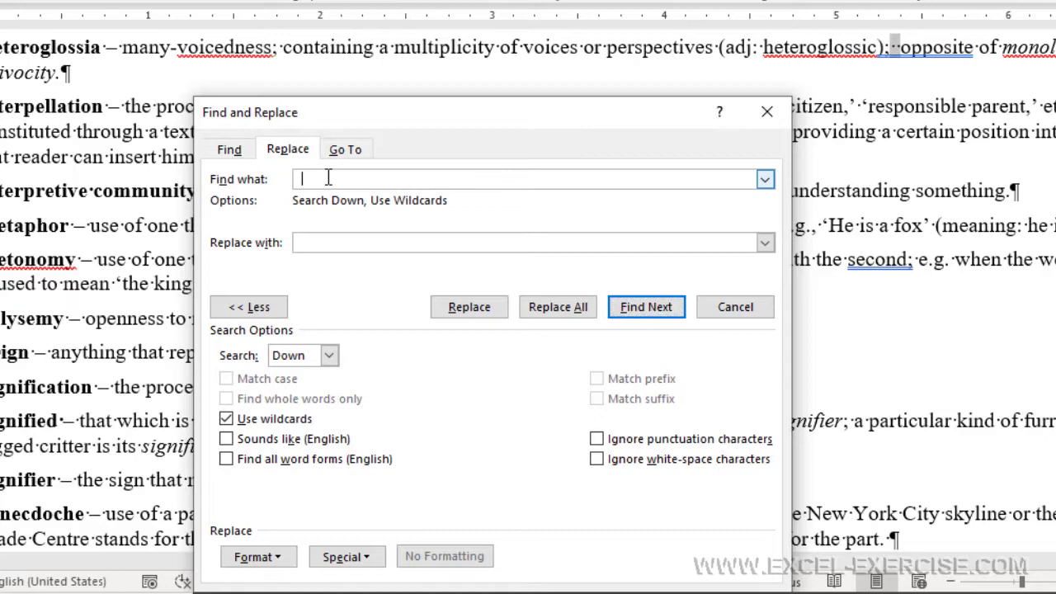
Step: Set Find what to the wildcard pattern ' {2,}' (a space followed by {2,})
key(Delete)
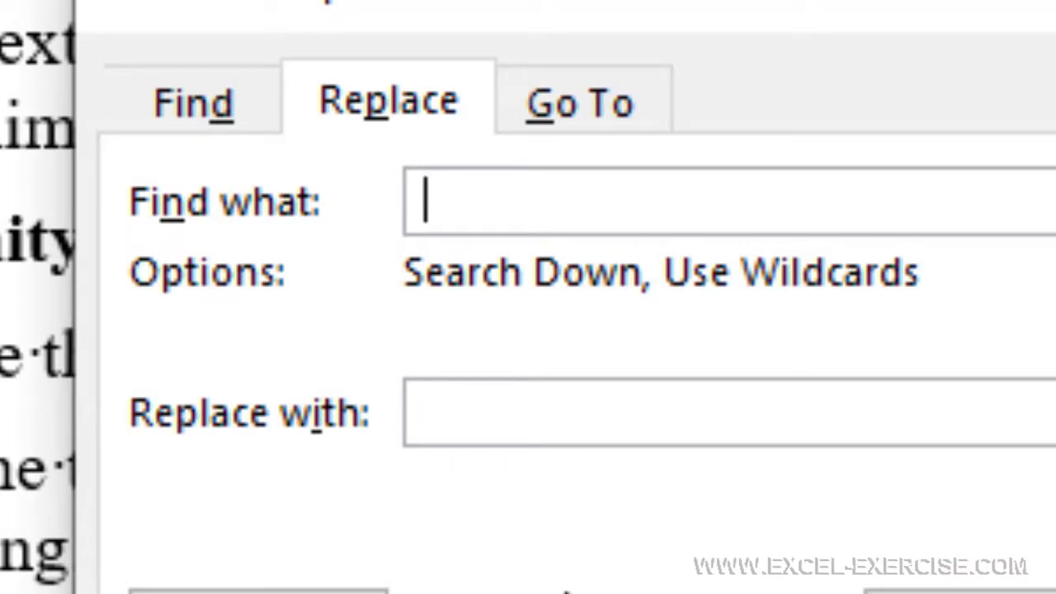
text({)
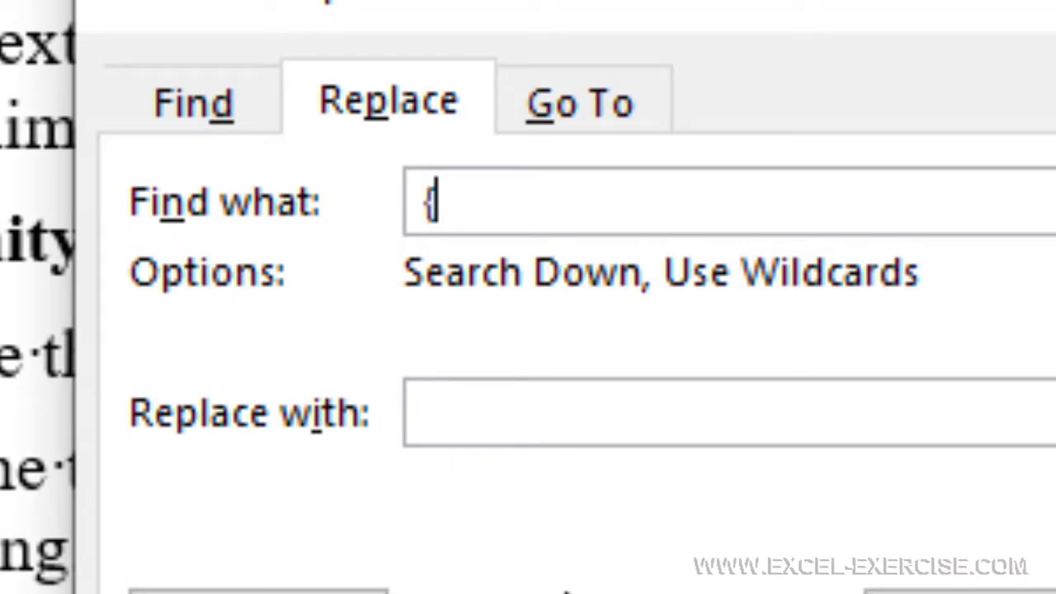
text(2,)
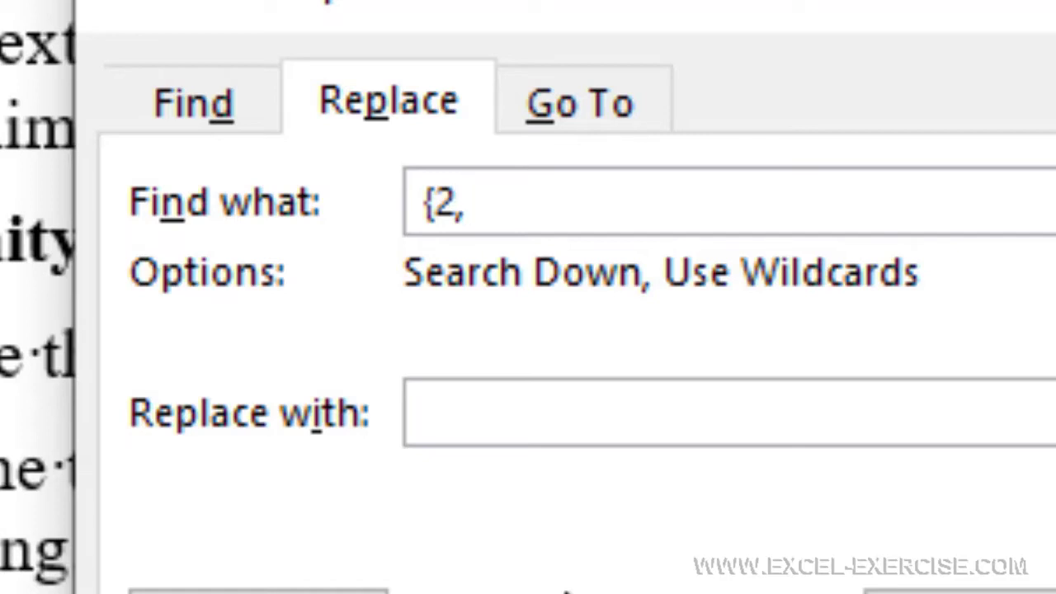
text(})
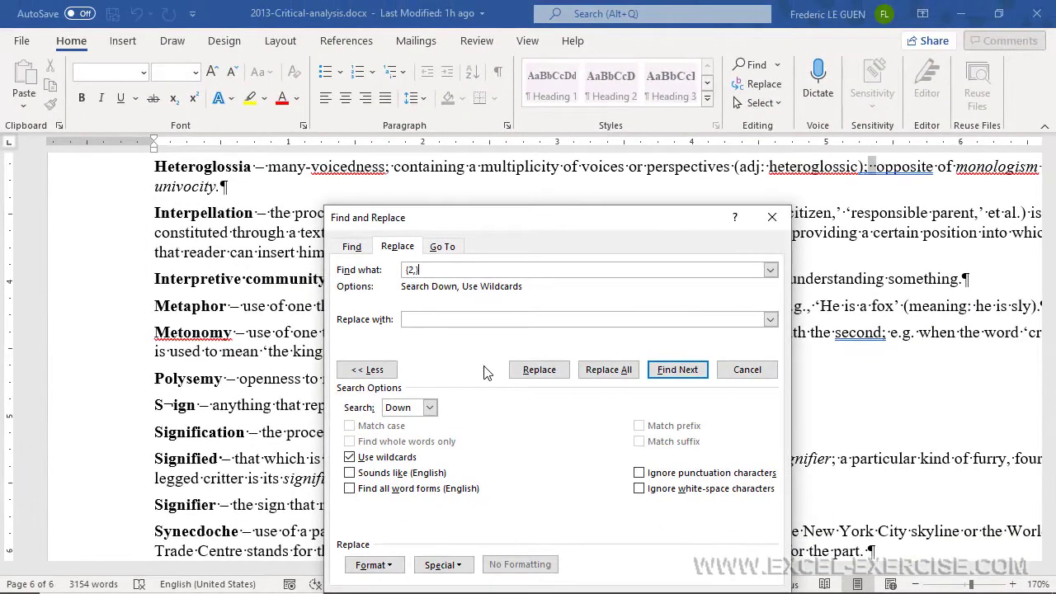
Step: Step through the multiple-space matches, then Replace All, making 2 replacements
click(677, 372)
click(679, 373)
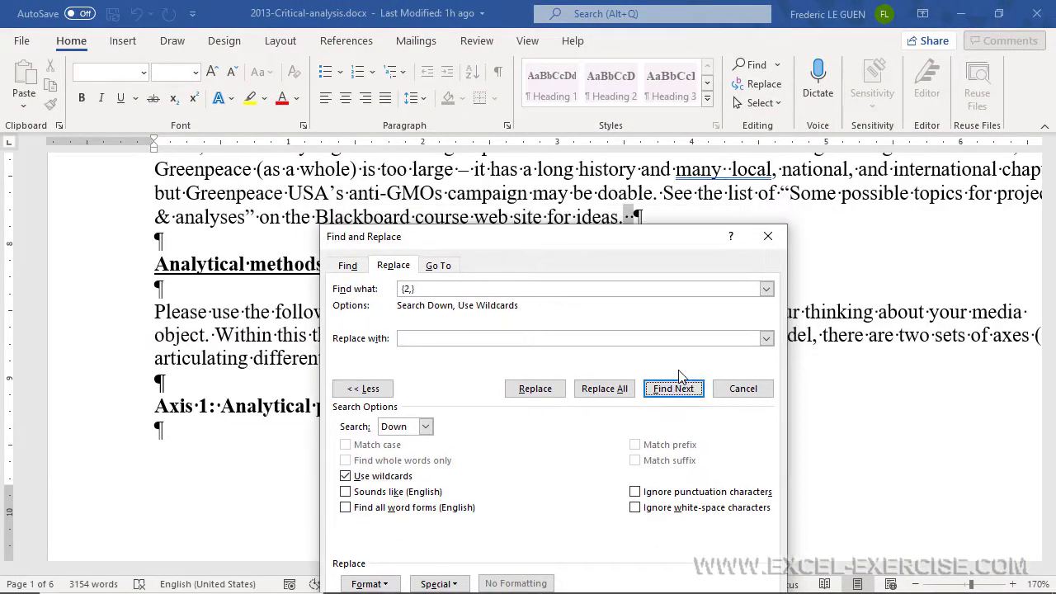
click(677, 385)
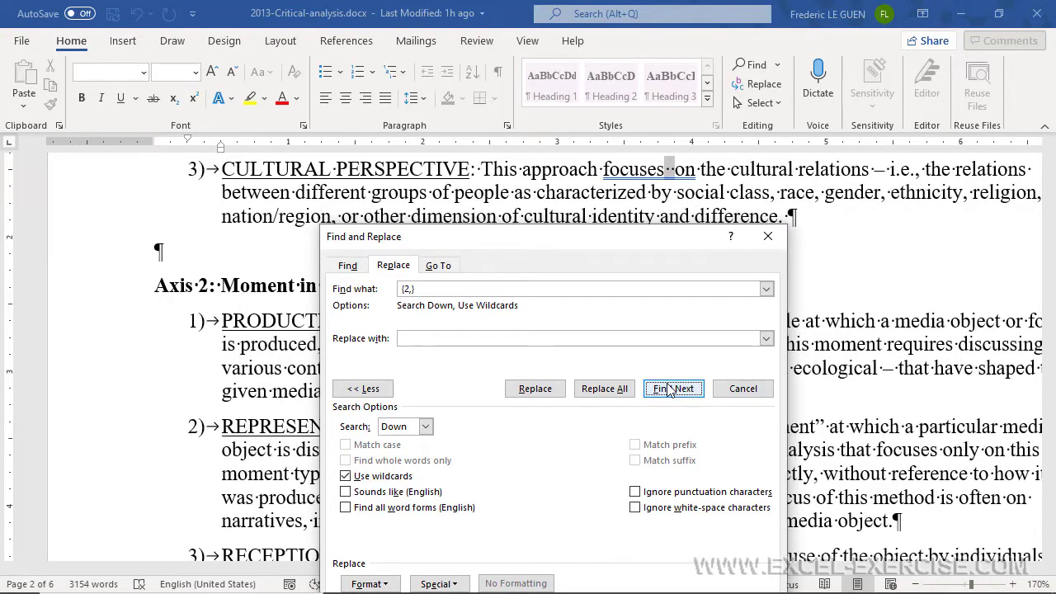
click(677, 384)
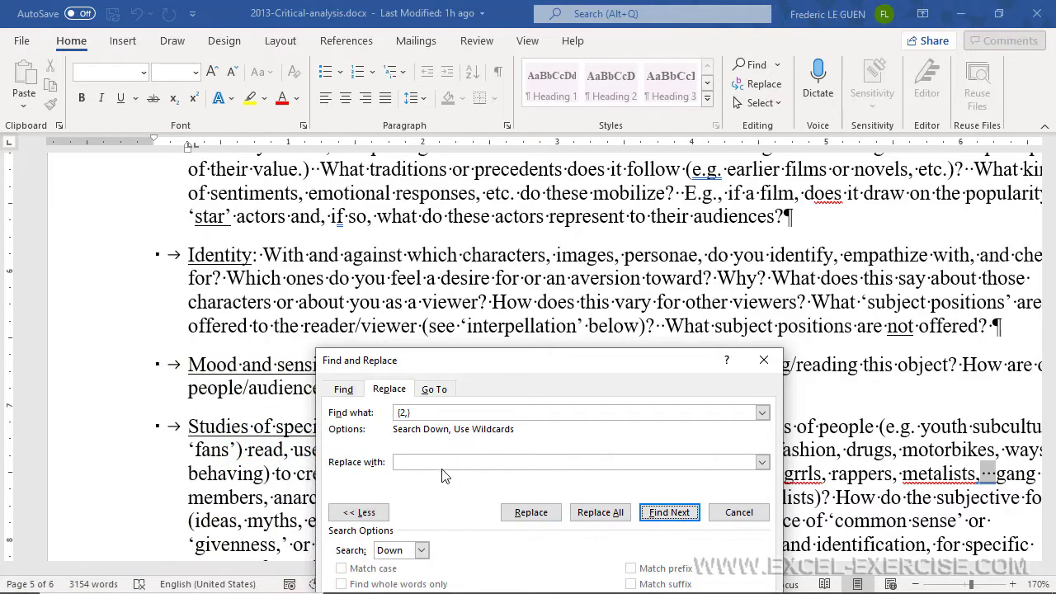
click(436, 460)
click(600, 512)
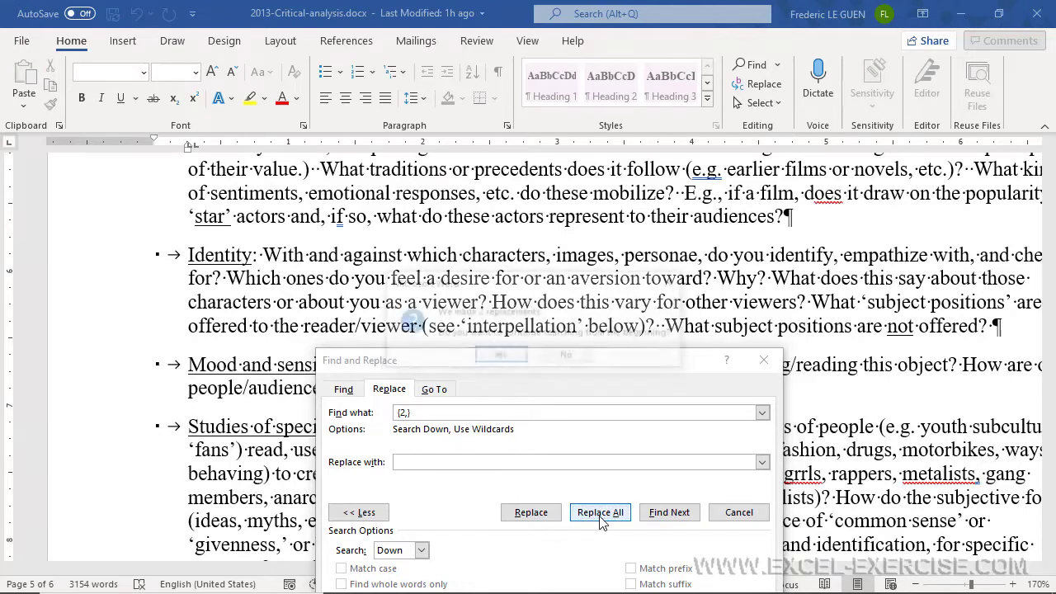
Step: Continue replacing from the document's beginning, reaching 11 replacements in total
click(507, 355)
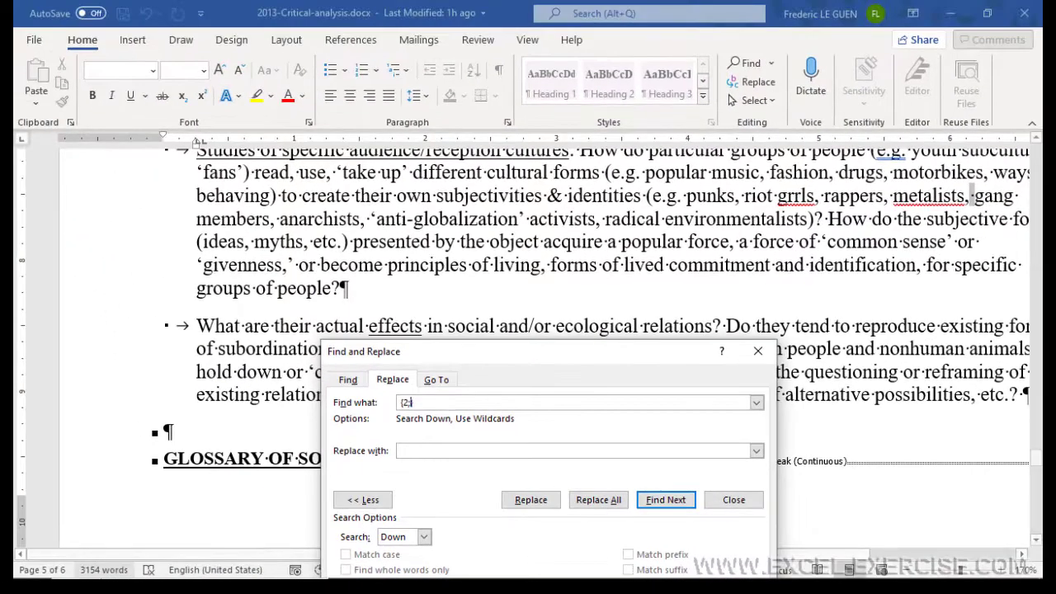
click(206, 562)
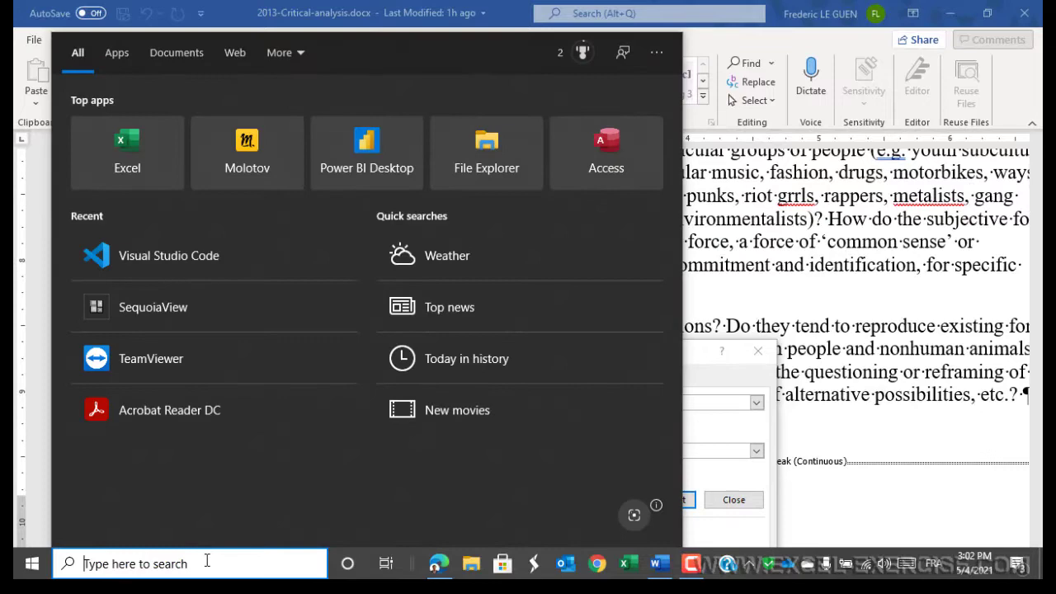
text(intl.)
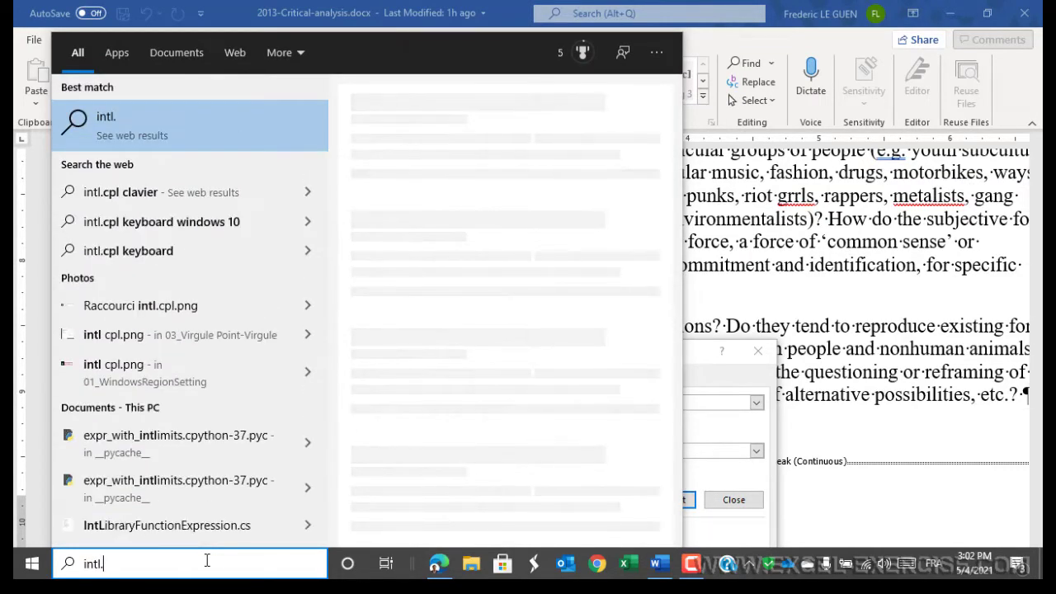
text(cp)
text(l)
key(Return)
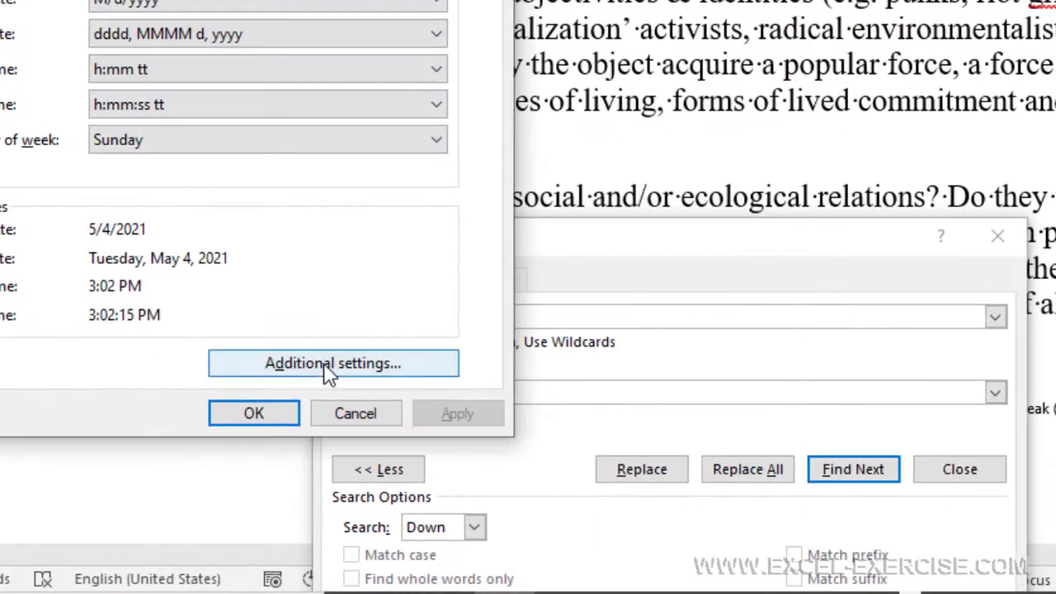
click(329, 371)
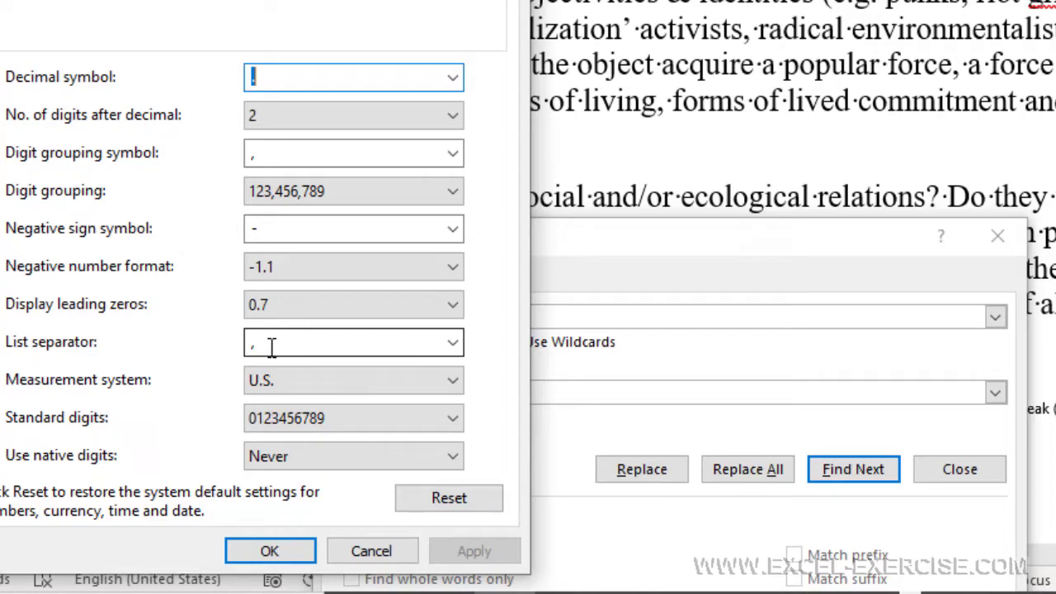
click(371, 550)
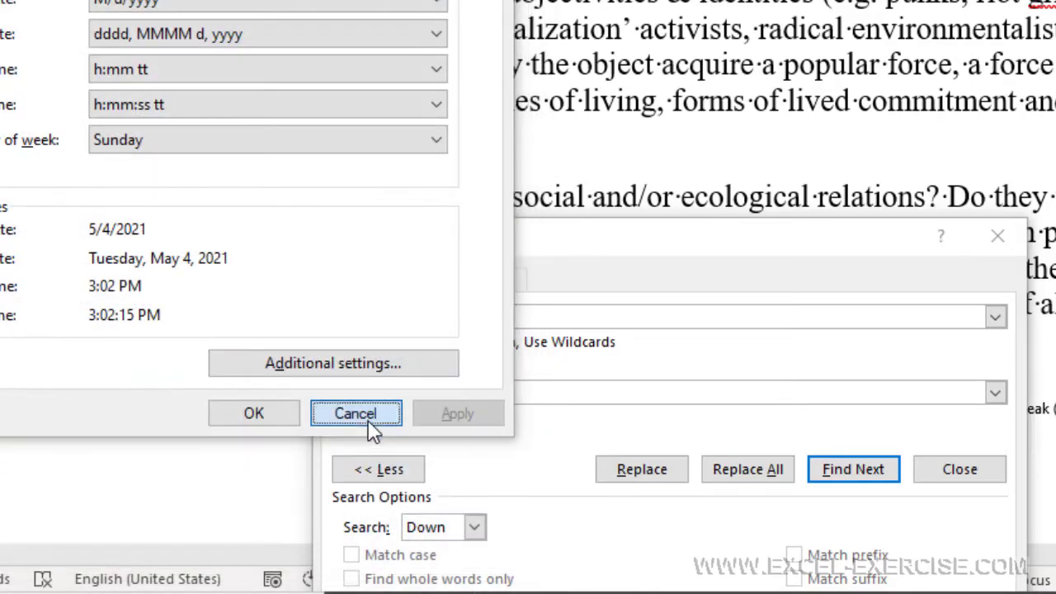
click(370, 426)
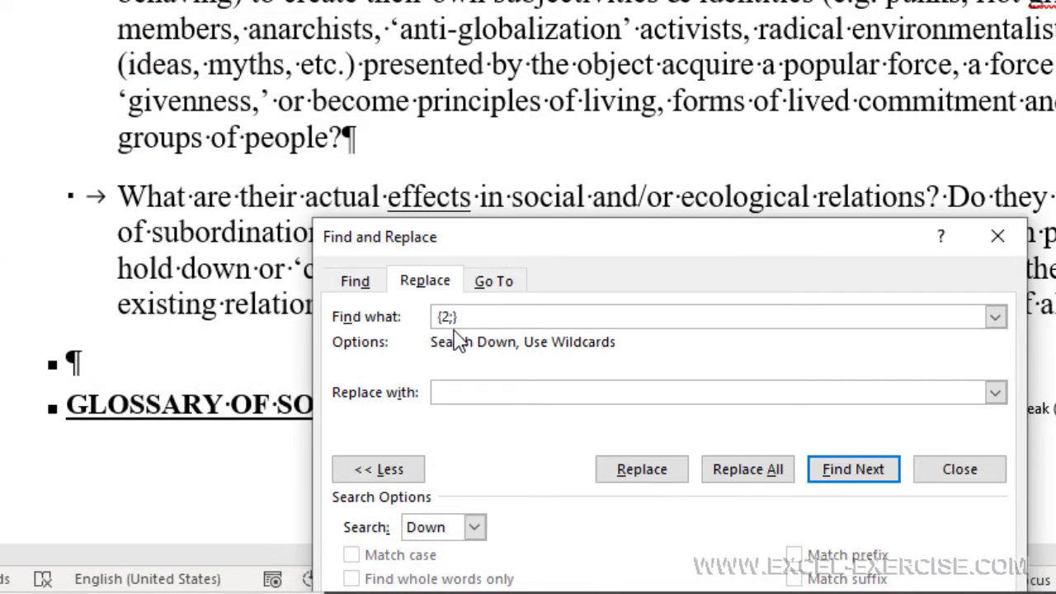